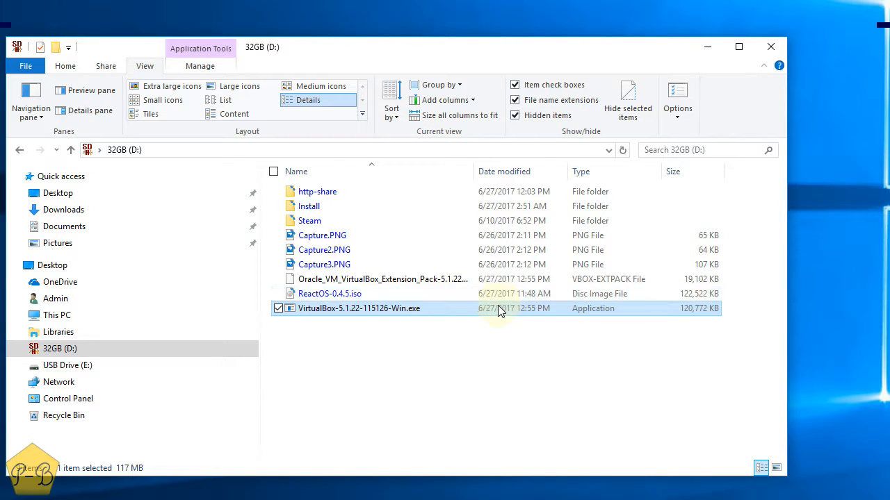
Step: Launch the VirtualBox-5.1.22-115126-Win.exe installer and accept the default features and installation location
right_click(393, 312)
click(329, 335)
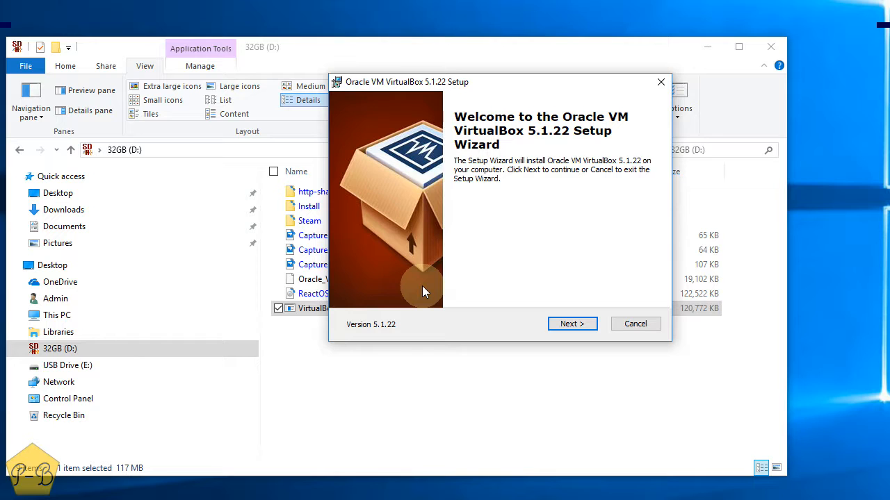
click(586, 330)
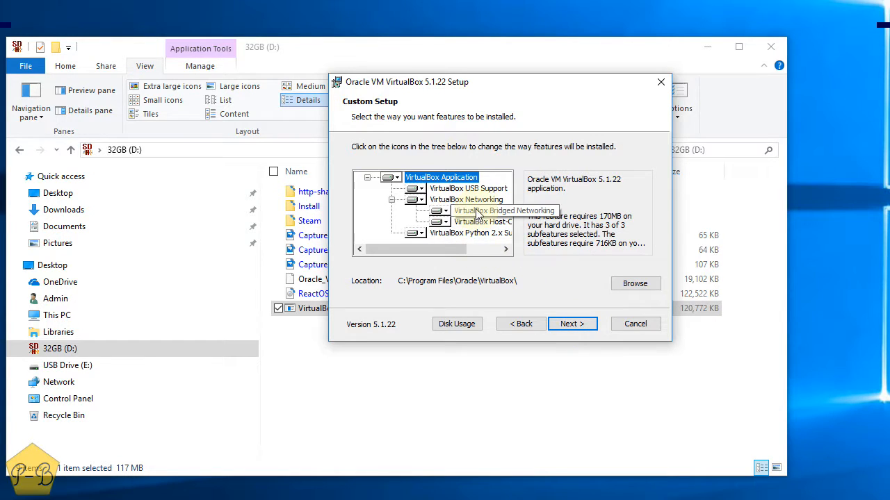
click(570, 326)
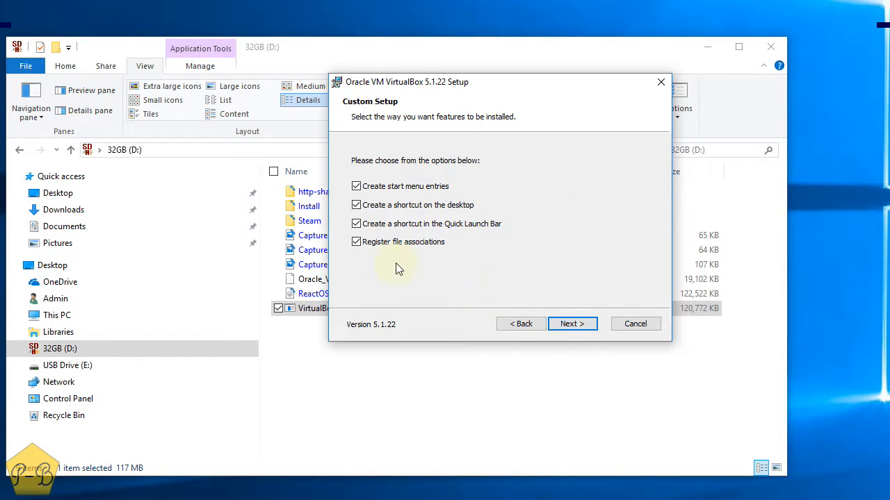
Step: Turn off the Quick Launch Bar and desktop shortcuts in the setup options and continue
click(359, 226)
click(355, 207)
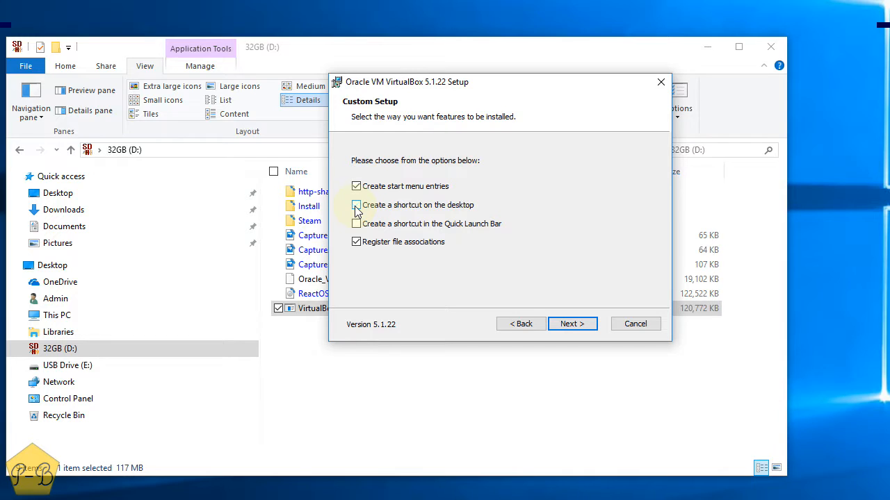
click(560, 324)
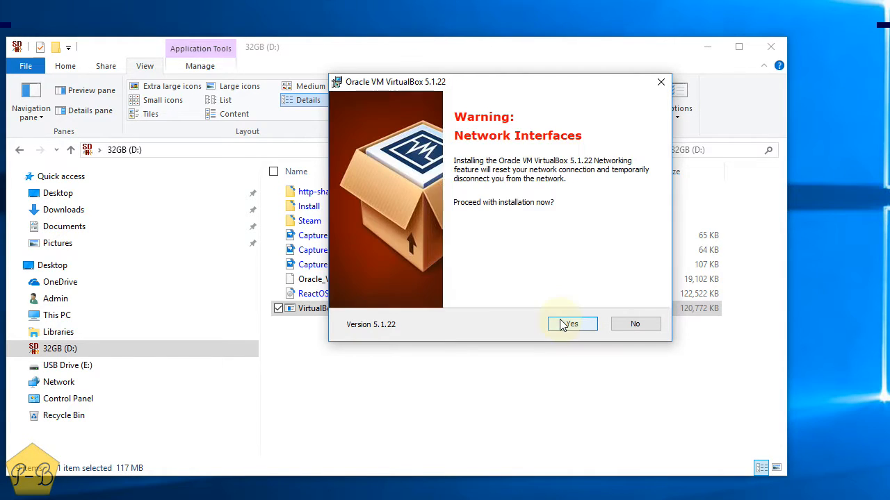
Step: Install VirtualBox with the Oracle Universal Serial Bus device software, and finish setup without starting the program after installation
click(569, 323)
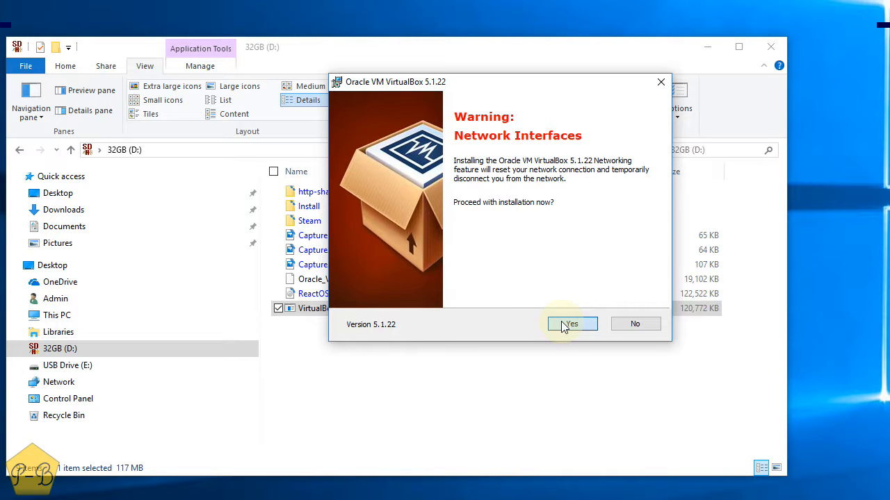
click(562, 323)
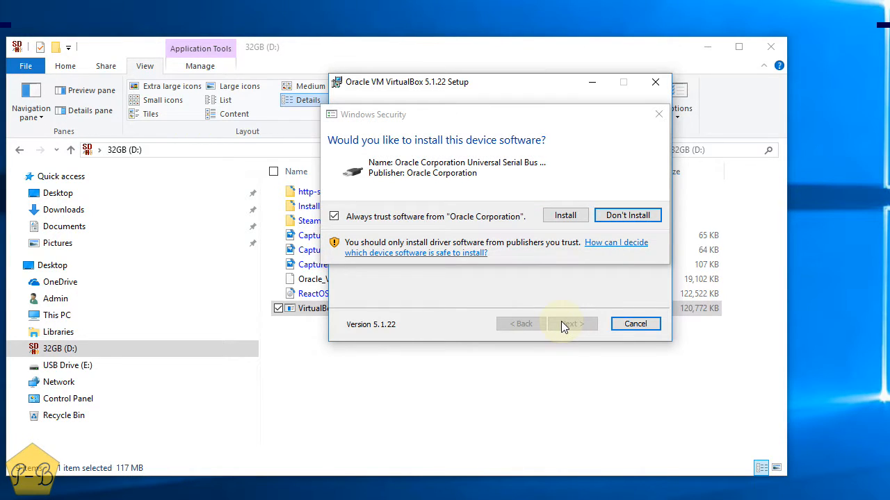
click(566, 214)
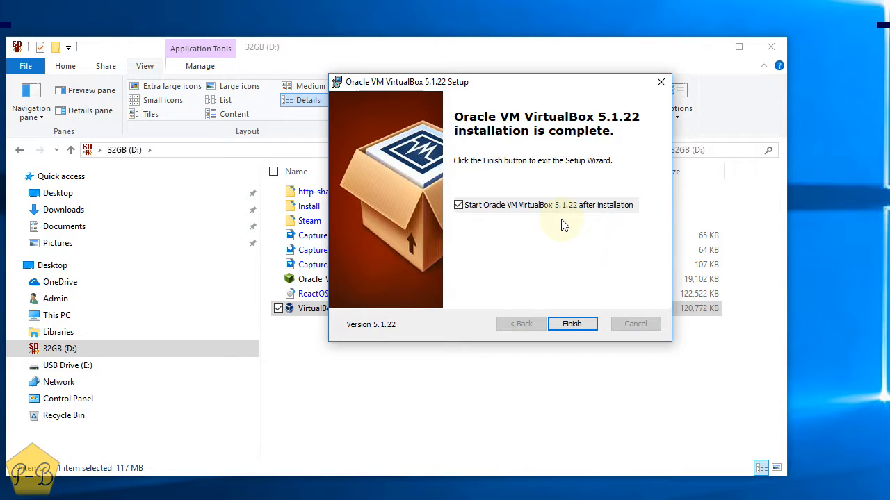
click(556, 207)
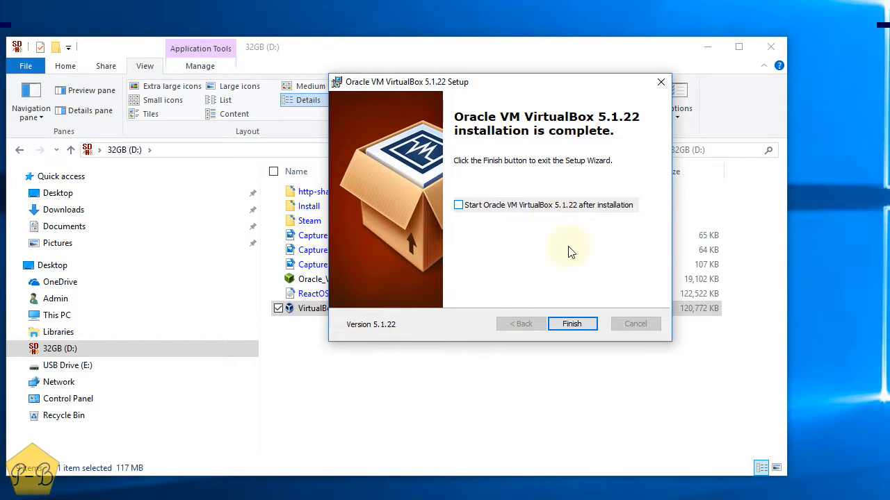
click(583, 314)
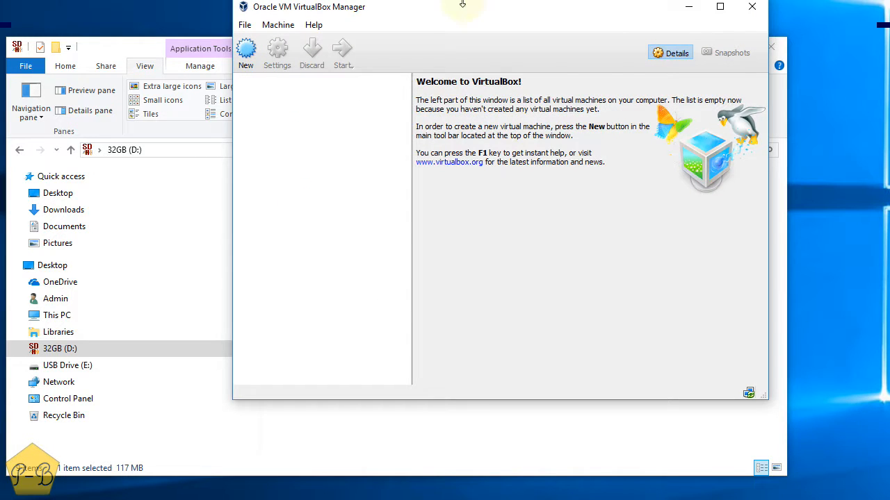
Step: Reposition the VirtualBox Manager window and open the Update settings in its preferences
drag(465, 7, 312, 65)
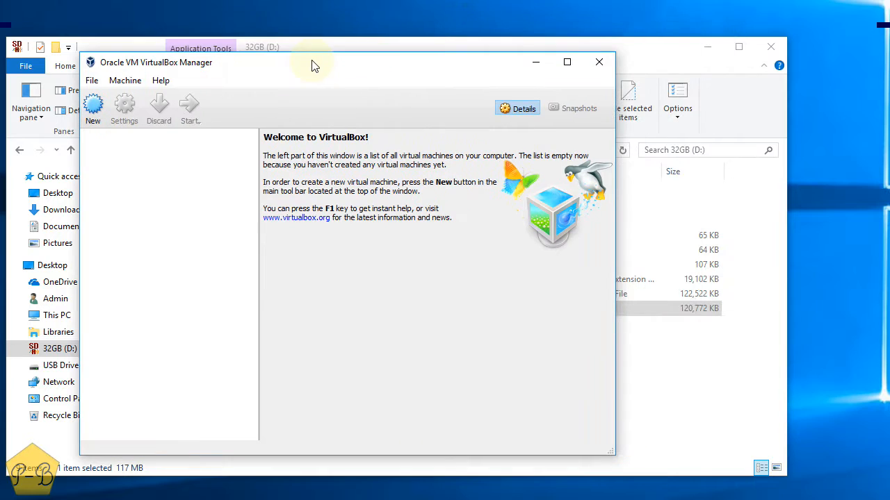
click(92, 87)
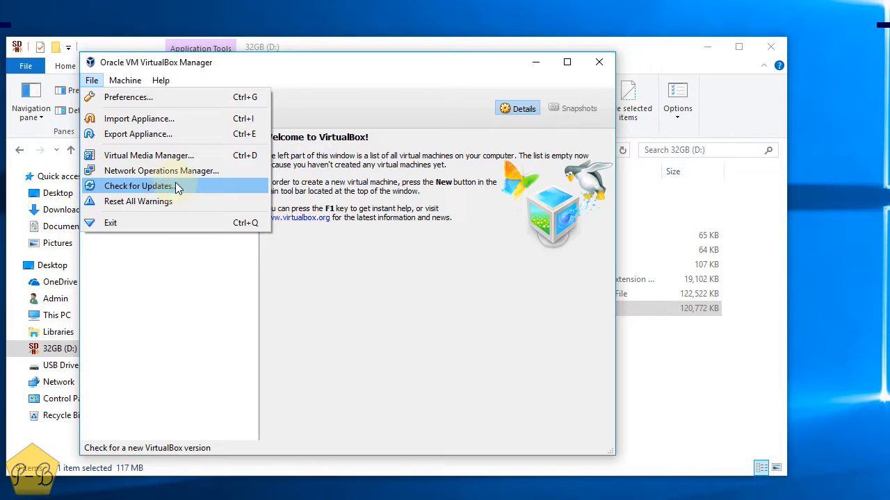
click(179, 99)
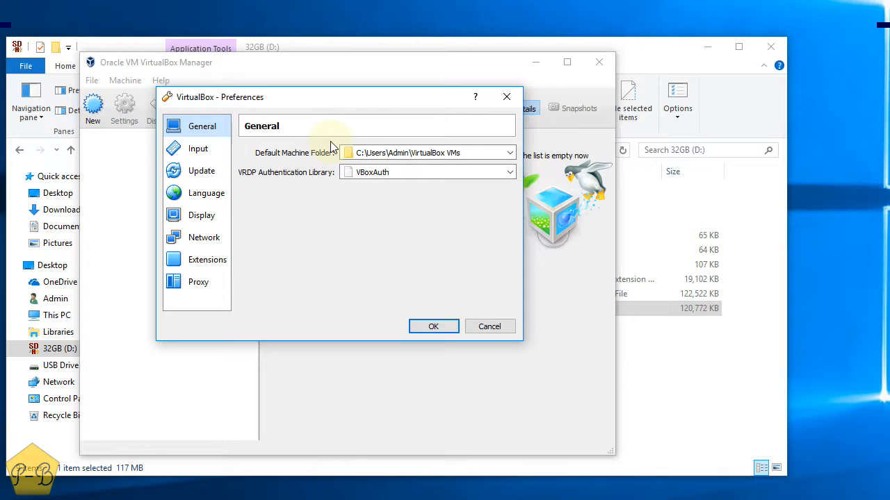
click(198, 149)
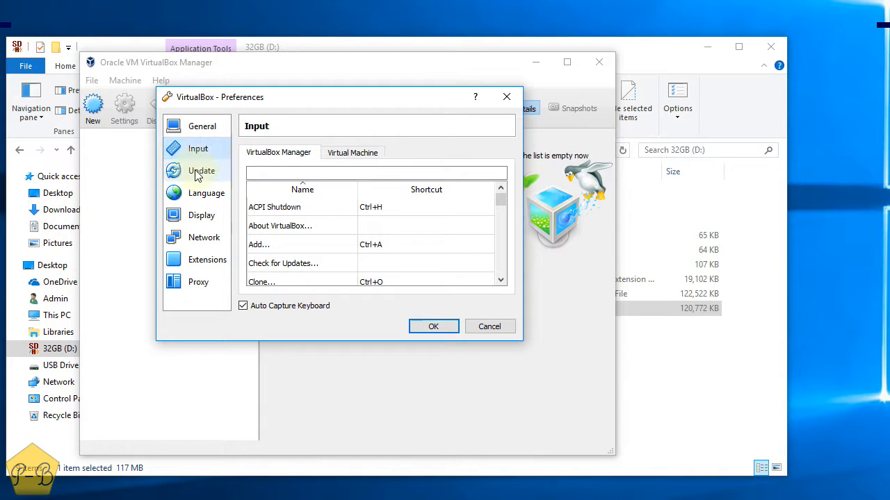
click(198, 173)
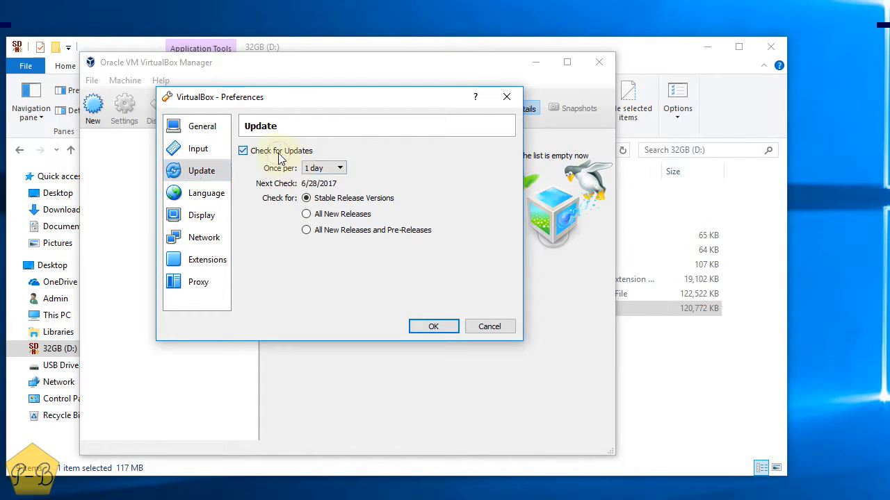
click(280, 156)
click(209, 194)
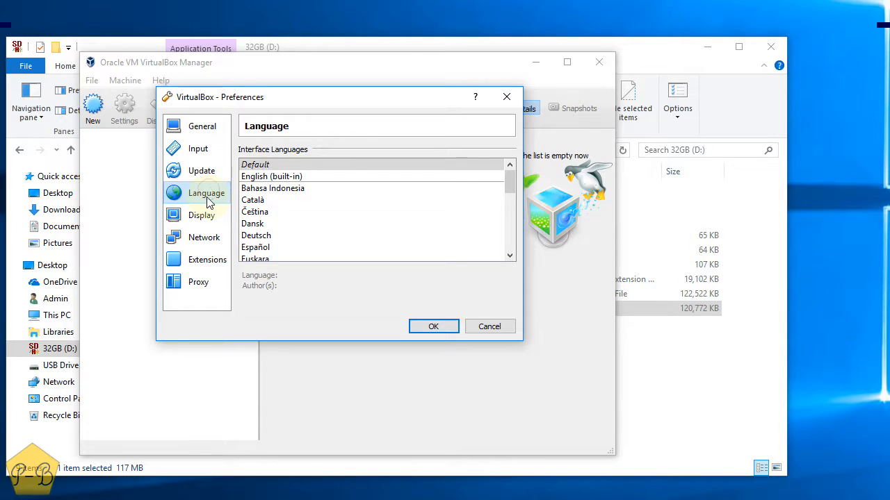
click(200, 171)
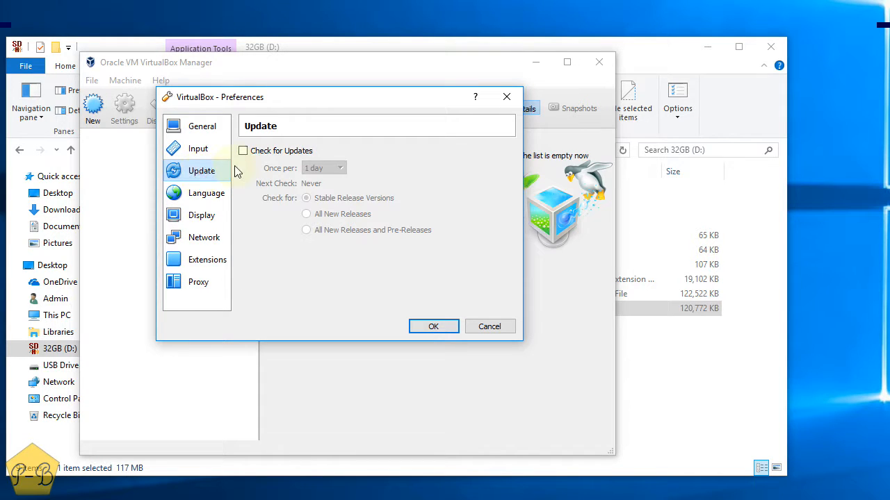
click(278, 153)
Step: Set the update check interval to 1 month, and look over the Language, Display and Network preferences
click(321, 168)
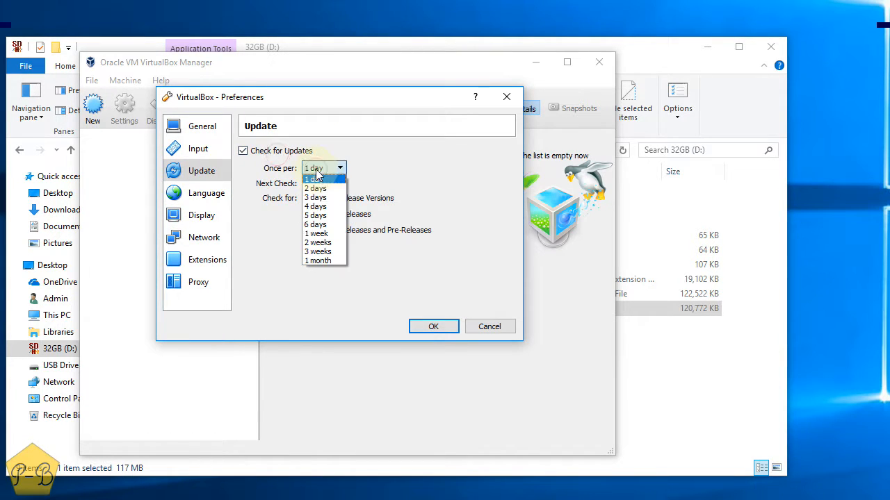
click(325, 260)
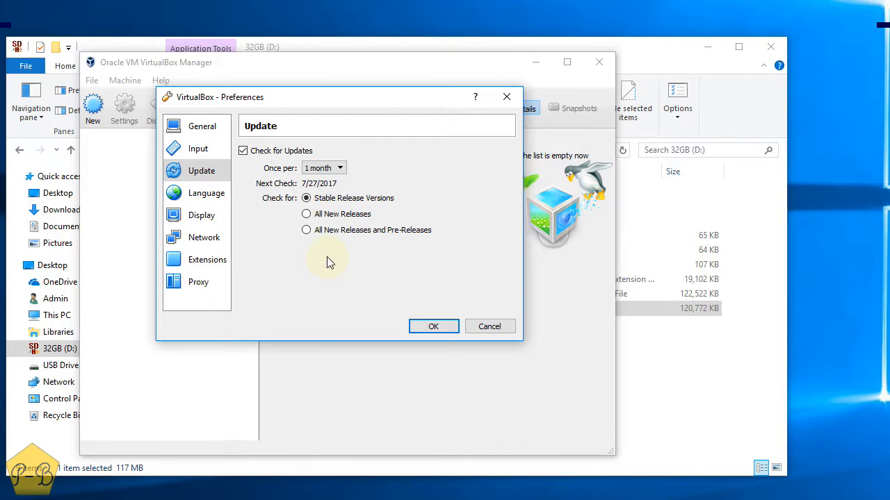
click(199, 193)
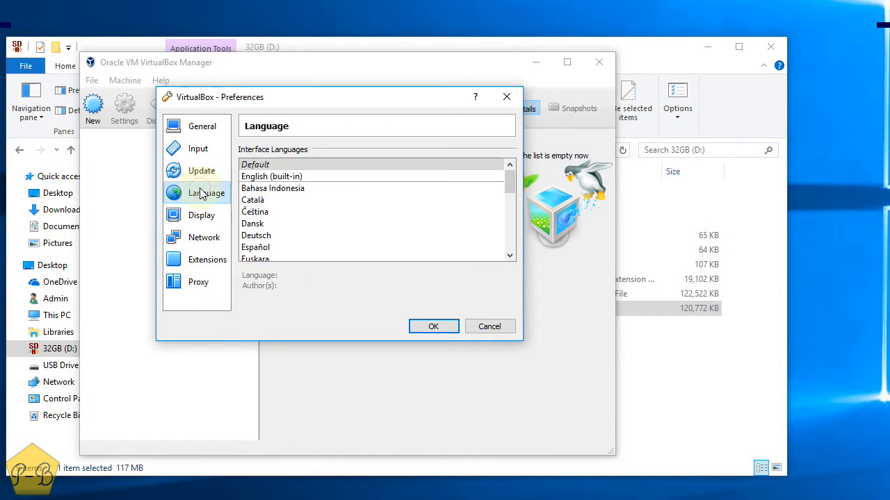
click(200, 215)
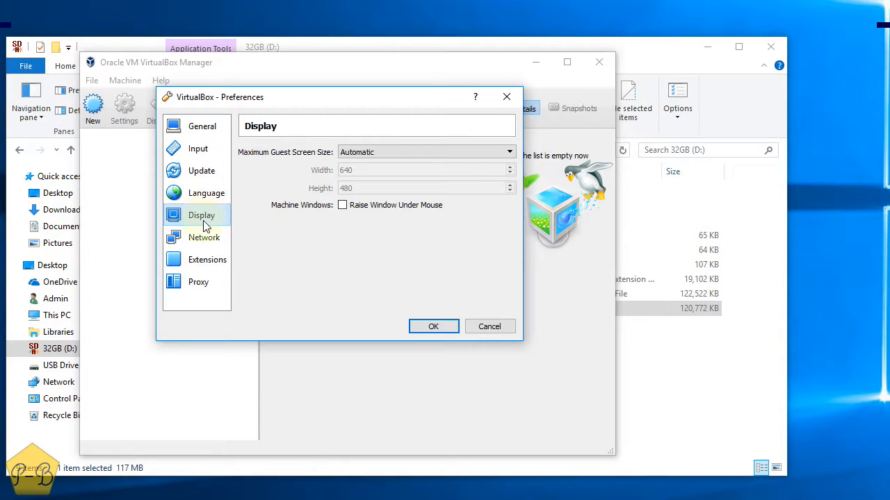
click(200, 240)
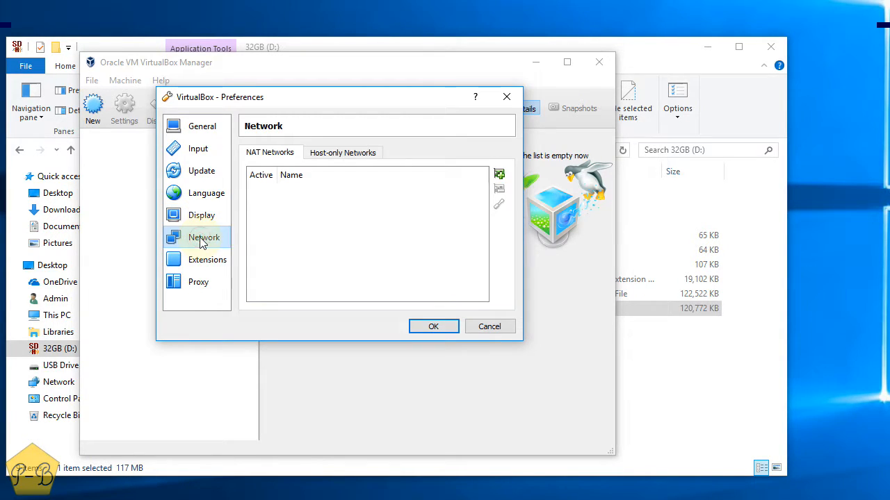
Step: Add the Oracle_VM_VirtualBox_Extension_Pack-5.1.22 file from the 32GB (D:) drive as a new extension package
click(200, 260)
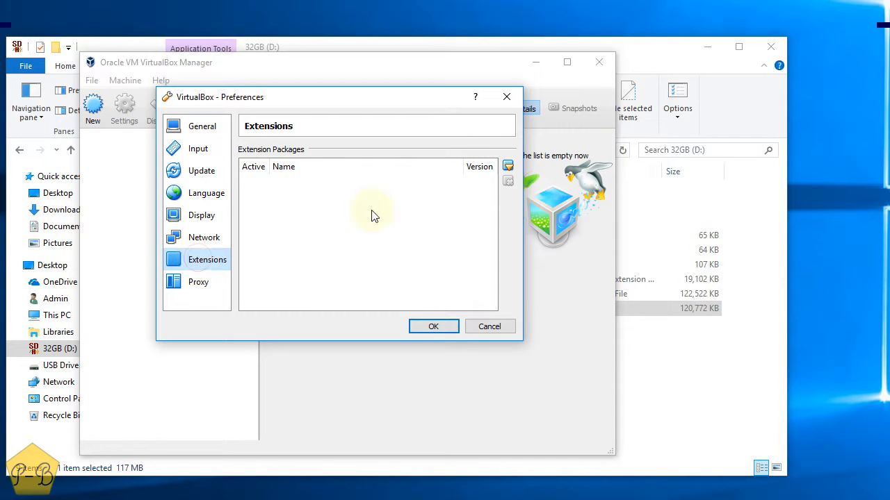
click(507, 166)
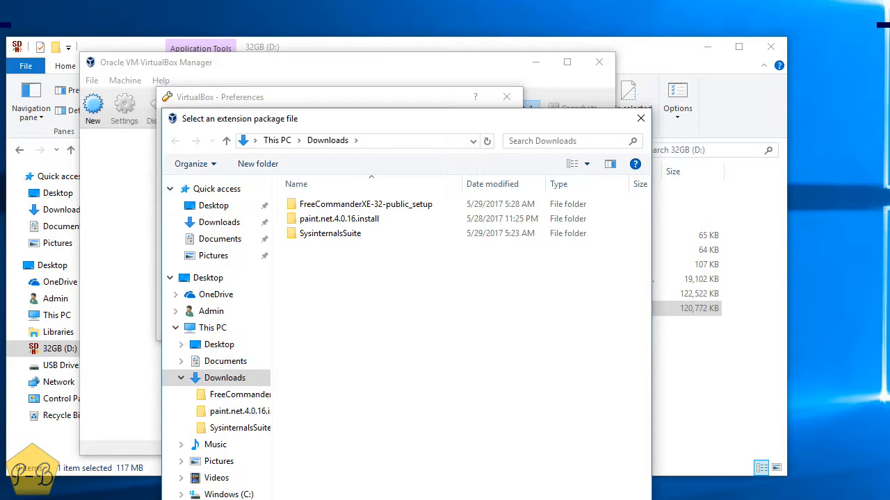
click(228, 499)
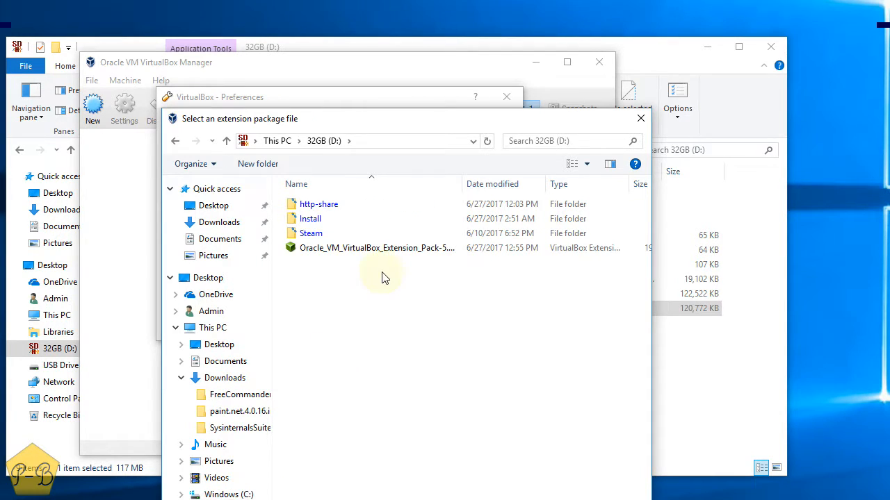
click(378, 259)
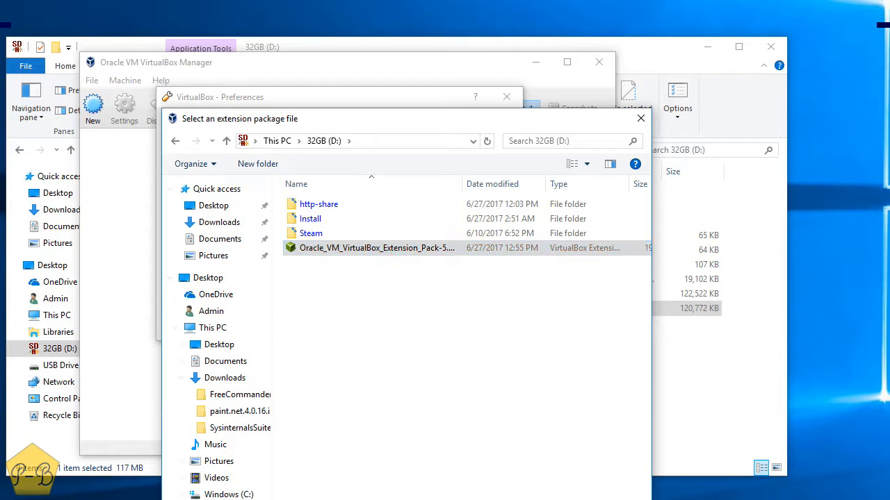
double_click(378, 259)
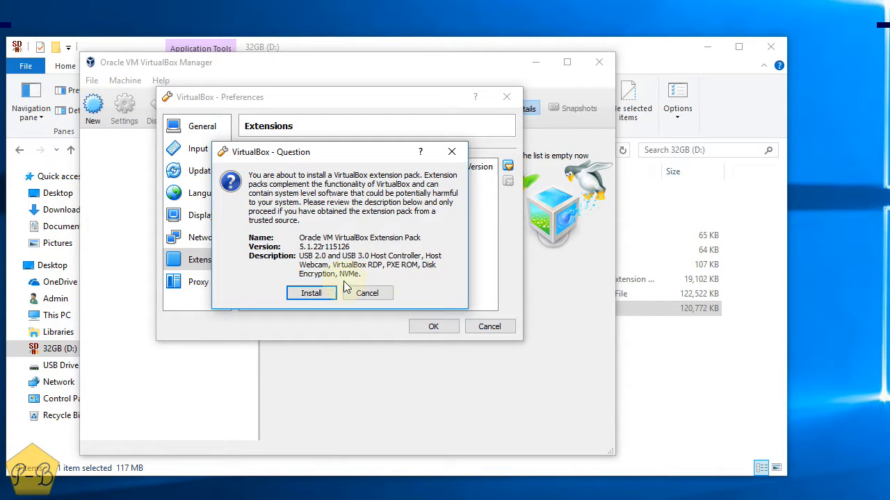
Step: Install the Oracle VM VirtualBox Extension Pack, agreeing to its license
click(312, 295)
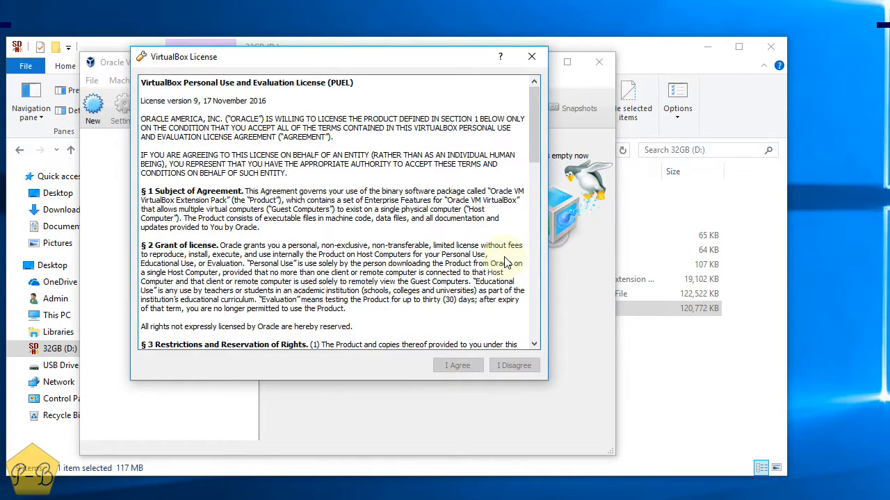
drag(535, 87, 542, 316)
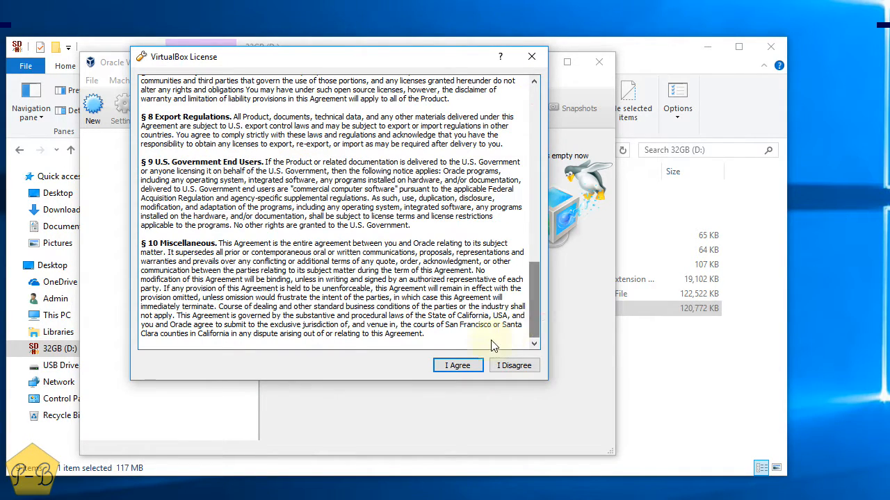
click(459, 366)
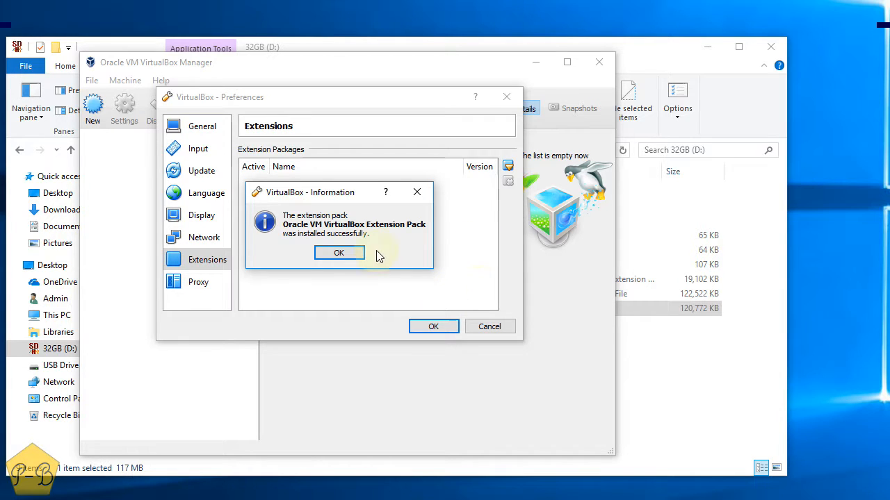
click(348, 253)
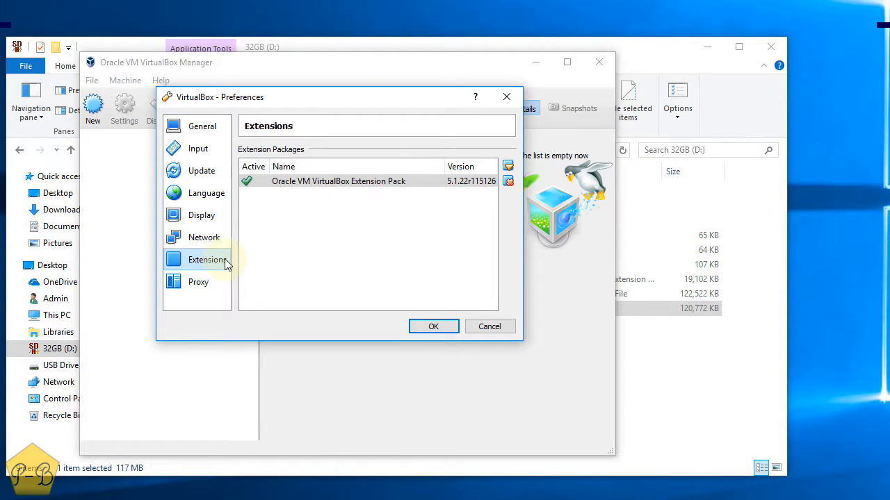
Step: Check the Proxy and Extensions preferences and save the preference changes
click(204, 281)
click(206, 273)
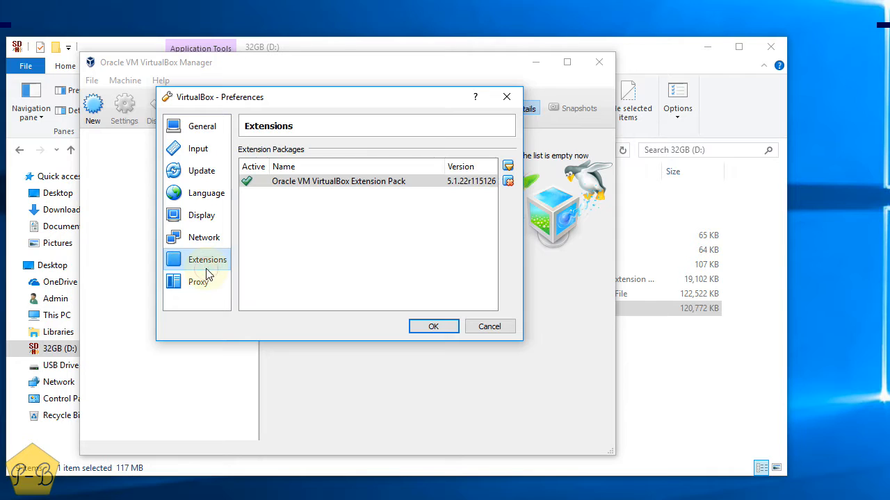
click(432, 326)
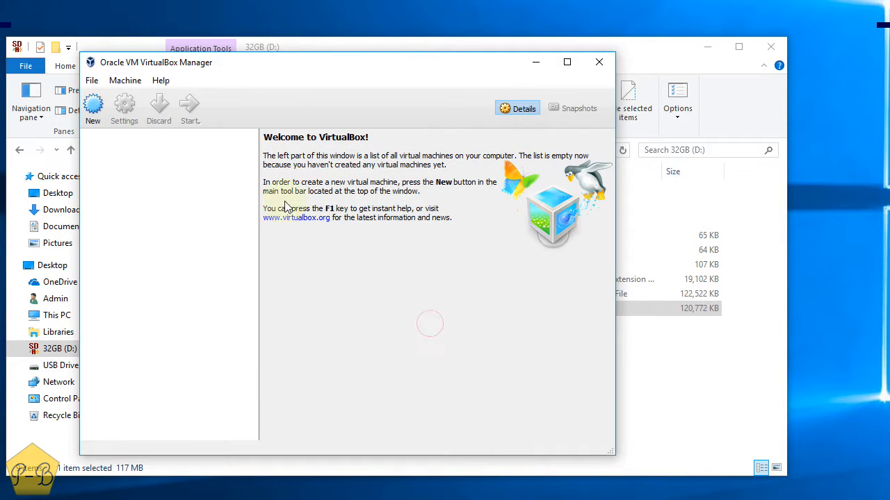
Step: View the About VirtualBox information and close it
click(92, 80)
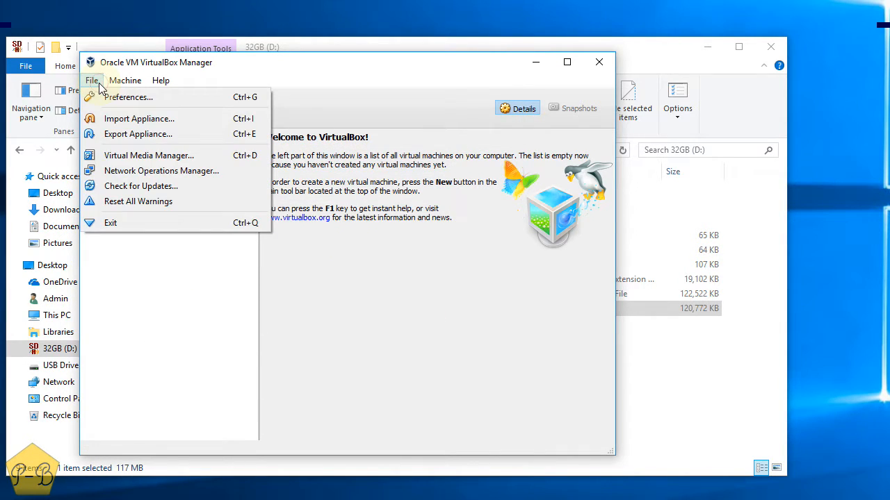
mouse_move(162, 81)
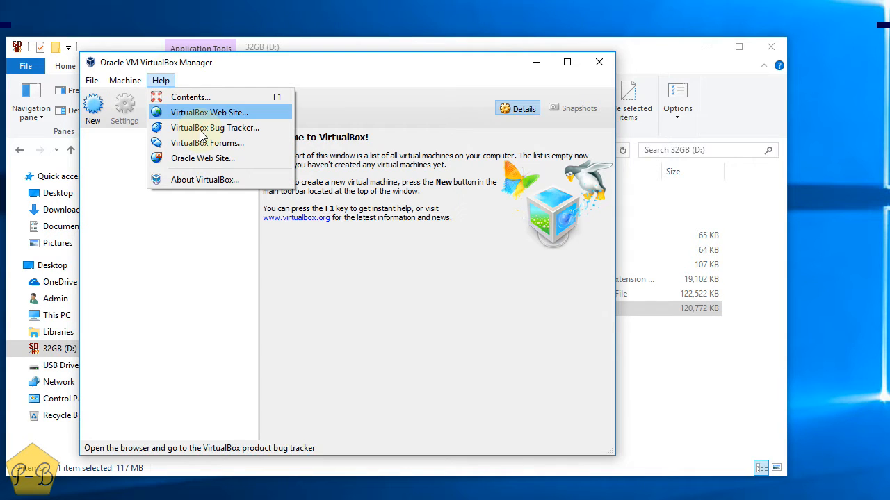
click(219, 180)
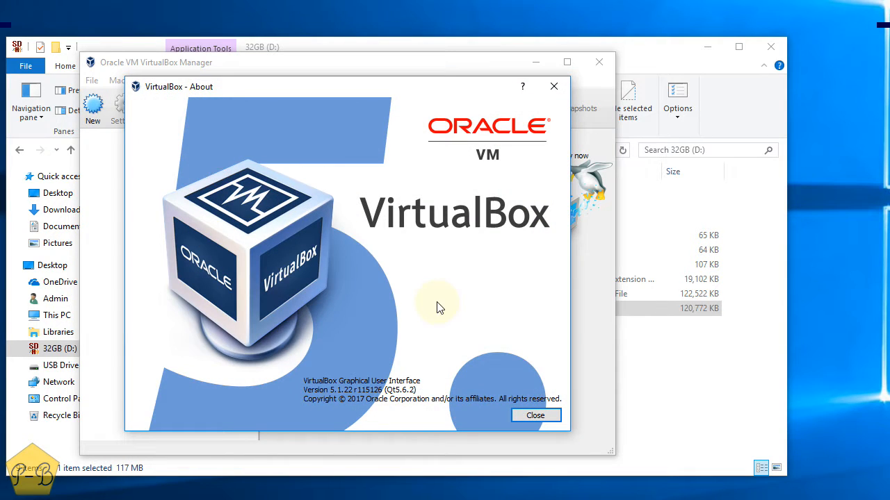
click(536, 415)
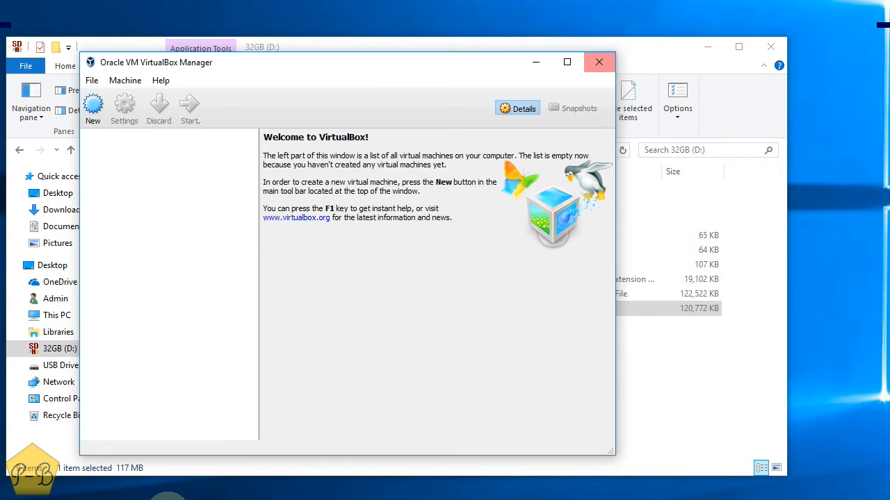